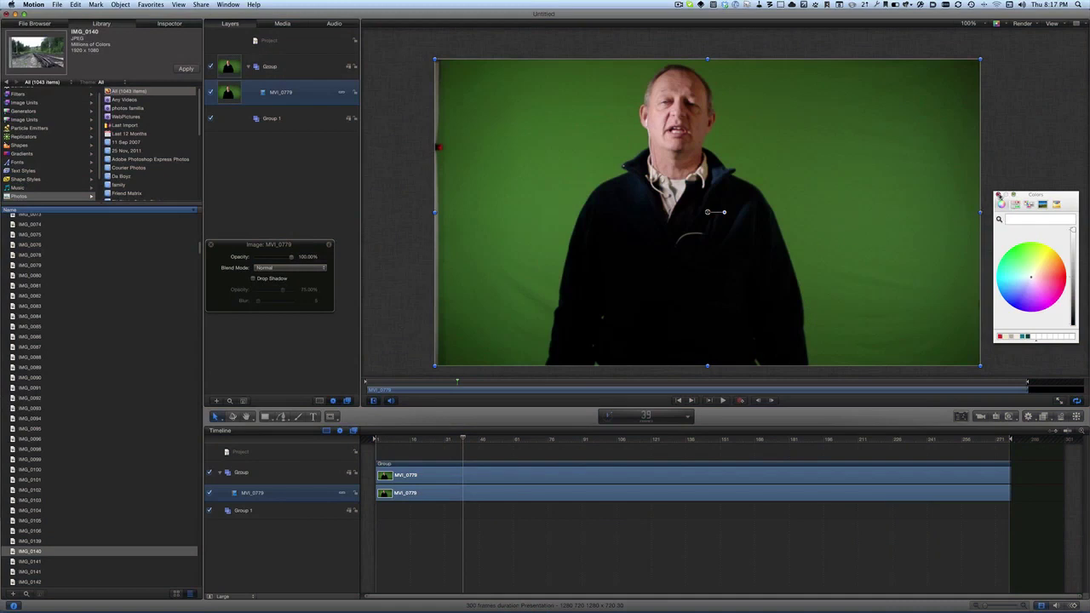
# Step: Close the floating Colors window, leaving the MVI_0779 presenter clip in view
pyautogui.click(999, 195)
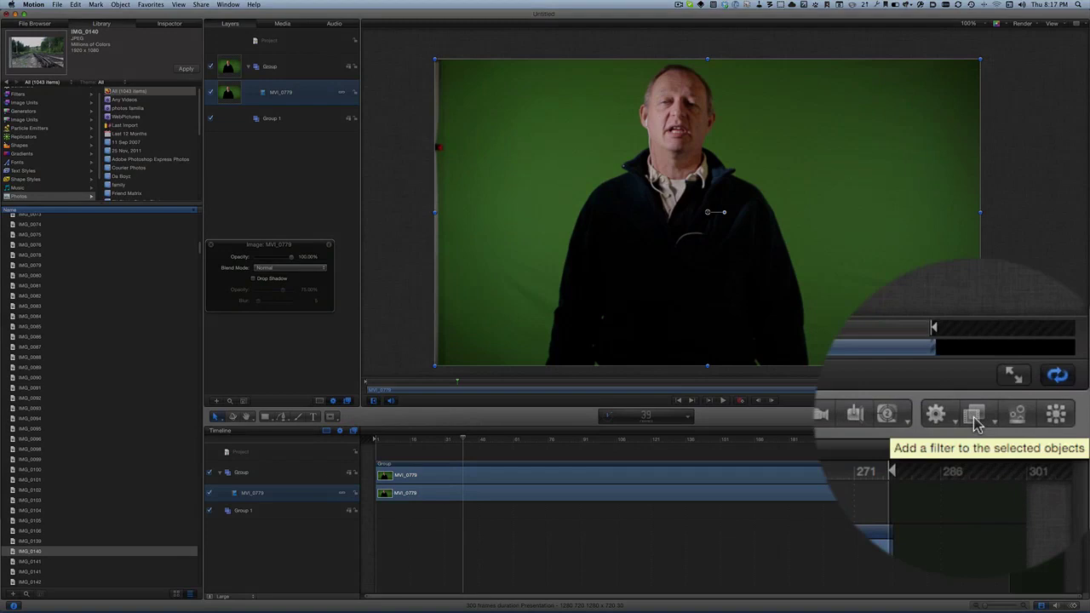
# Step: Apply the Keying > Keyer filter to MVI_0779 to remove its green backdrop
pyautogui.click(974, 417)
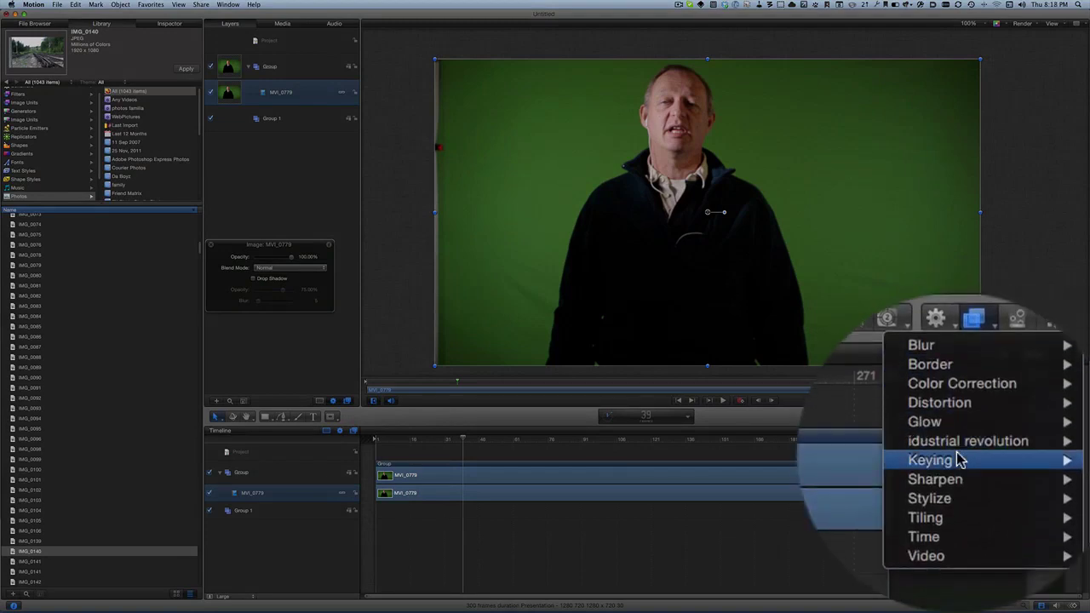
pyautogui.moveTo(958, 460)
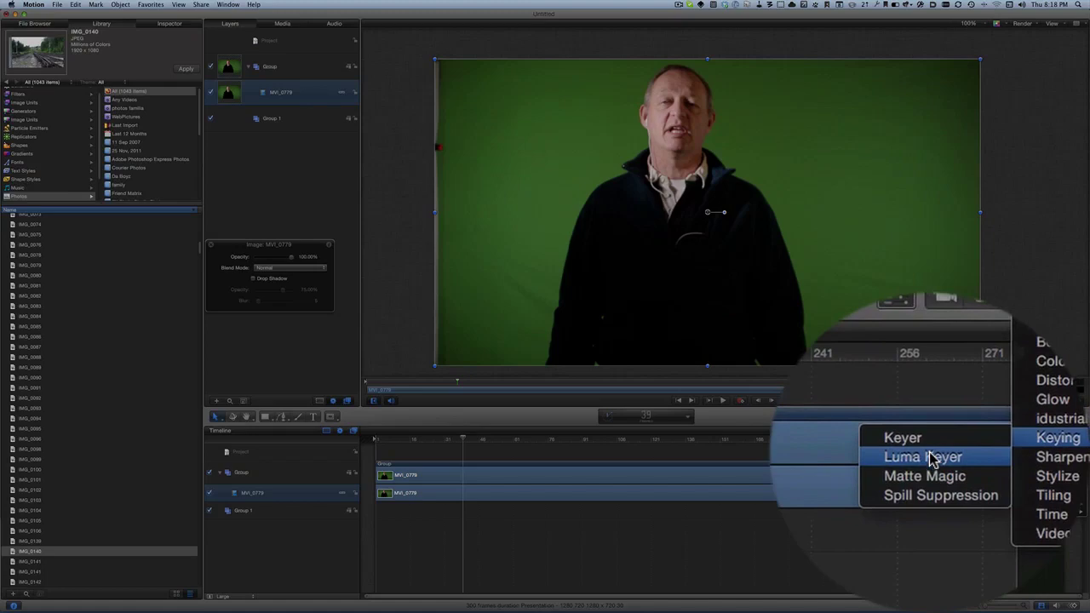
pyautogui.click(931, 458)
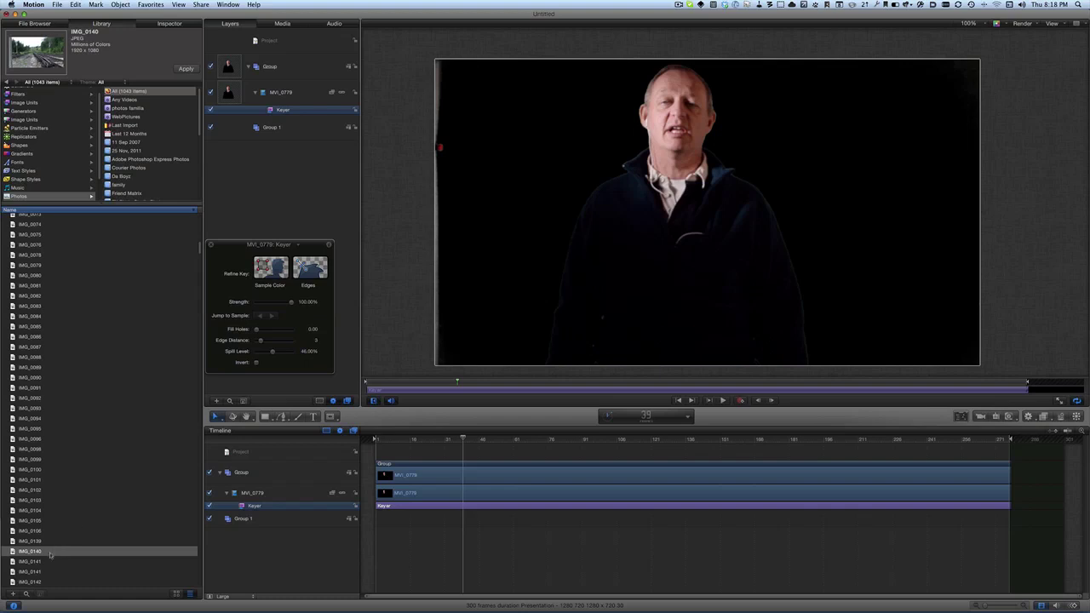
# Step: Add IMG_0140 behind the presenter, starting at the timeline's beginning, and preview the composite
pyautogui.moveTo(51, 555); pyautogui.dragTo(305, 133)
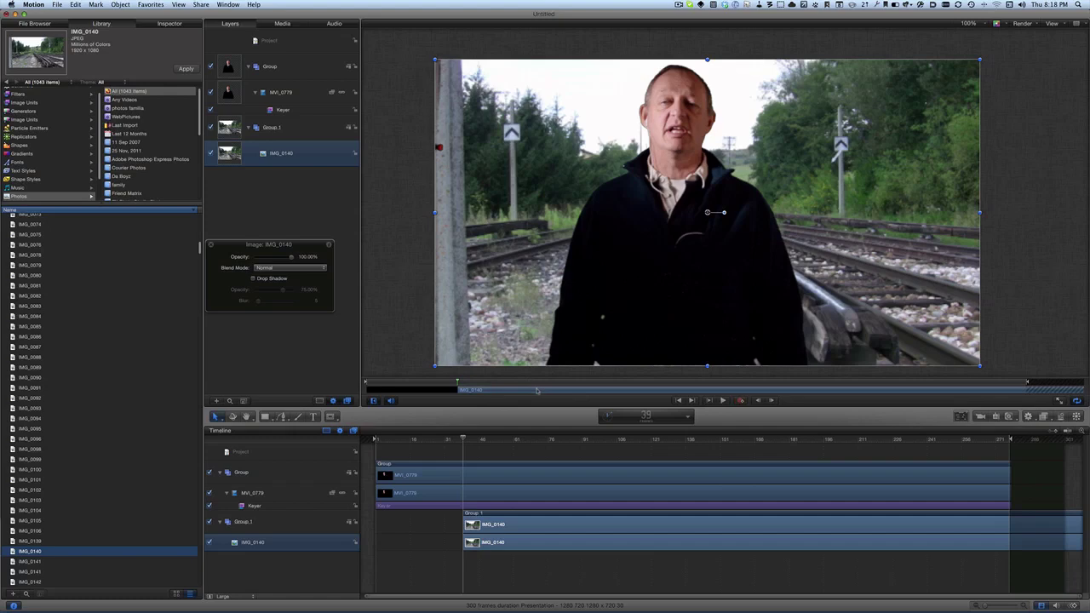
pyautogui.moveTo(537, 390); pyautogui.dragTo(444, 402)
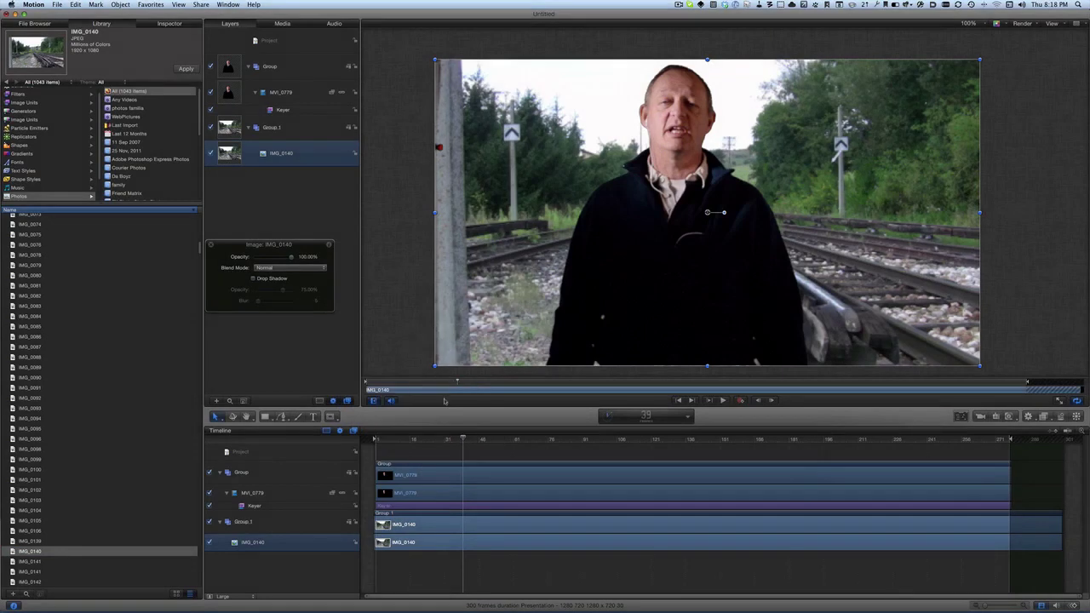
pyautogui.click(723, 401)
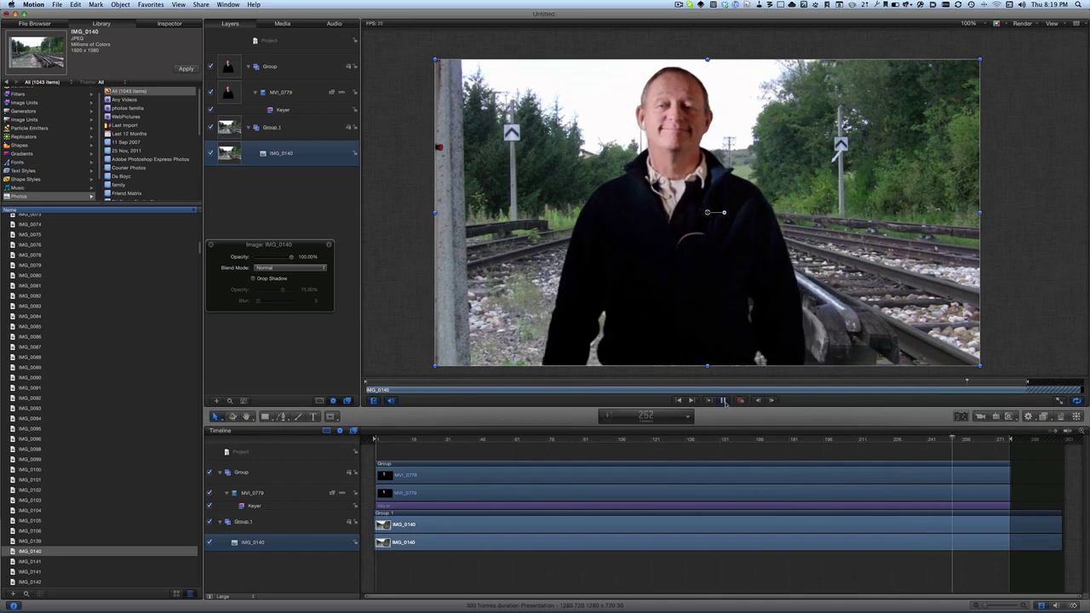
pyautogui.click(723, 400)
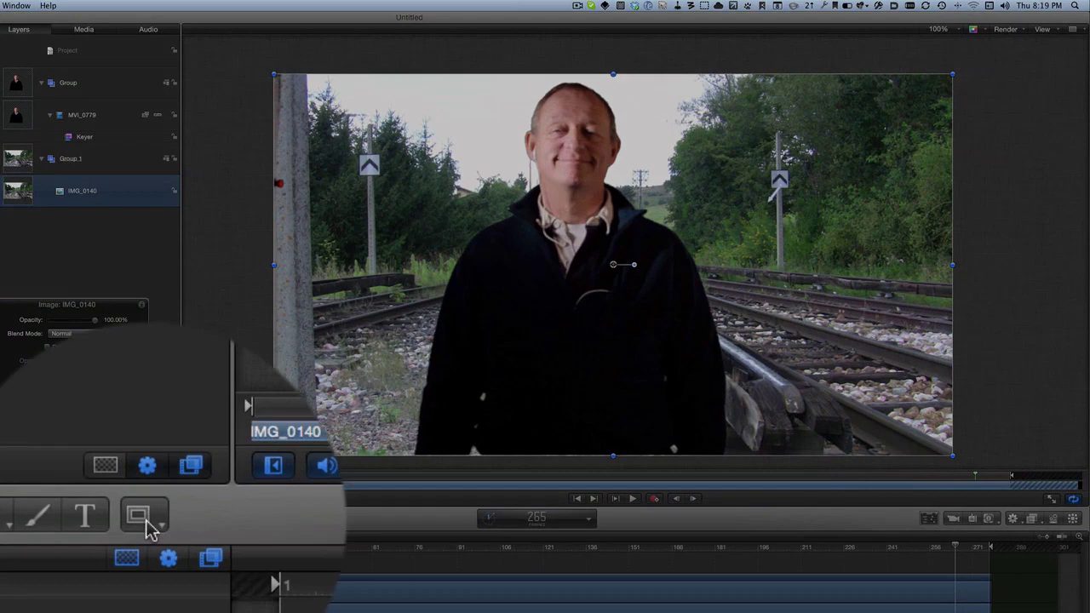
# Step: Draw a Rectangle Mask over the photo's left pole and slant its corners into a diagonal wedge
pyautogui.click(144, 520)
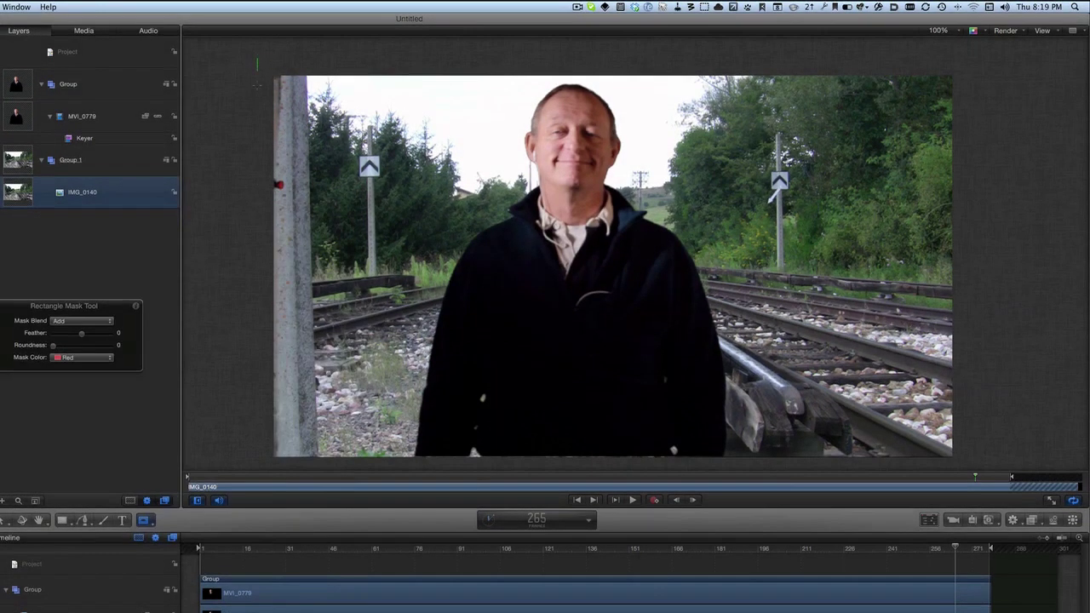
pyautogui.moveTo(257, 60); pyautogui.dragTo(302, 463)
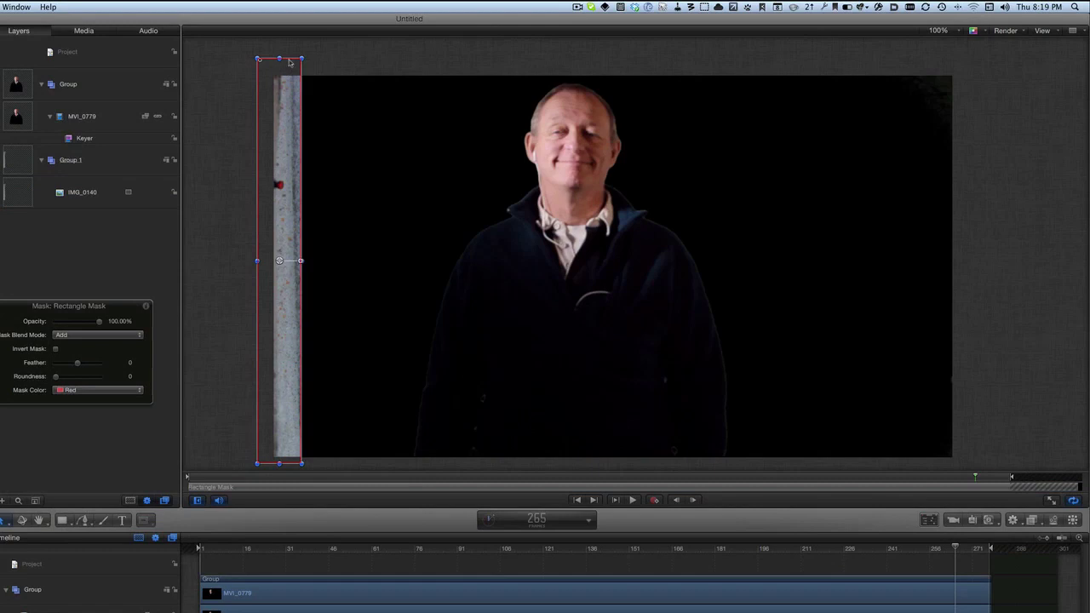
pyautogui.click(290, 61)
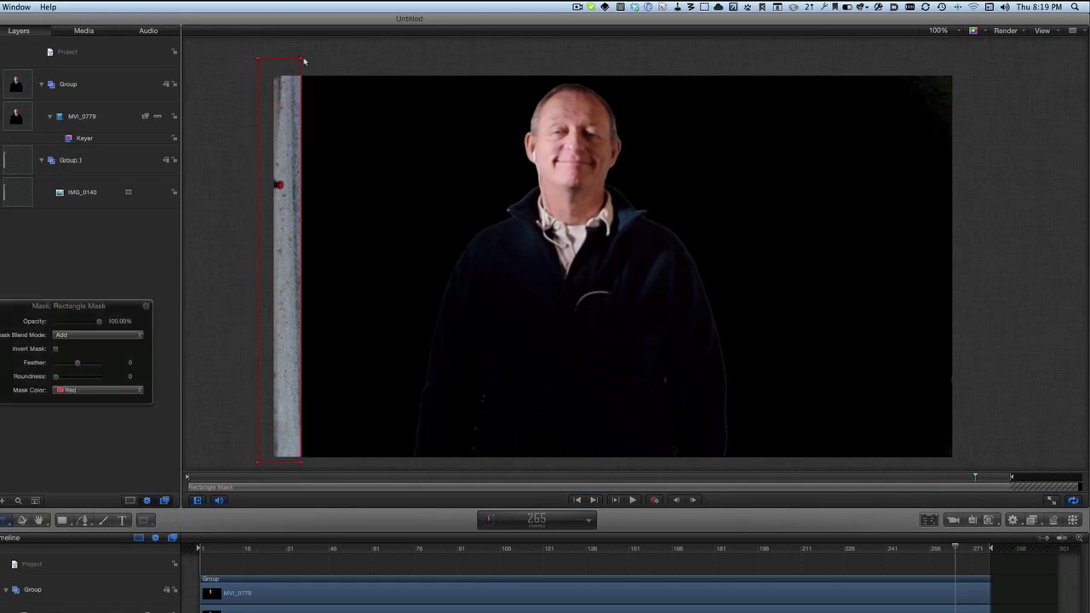
pyautogui.moveTo(300, 60); pyautogui.dragTo(458, 59)
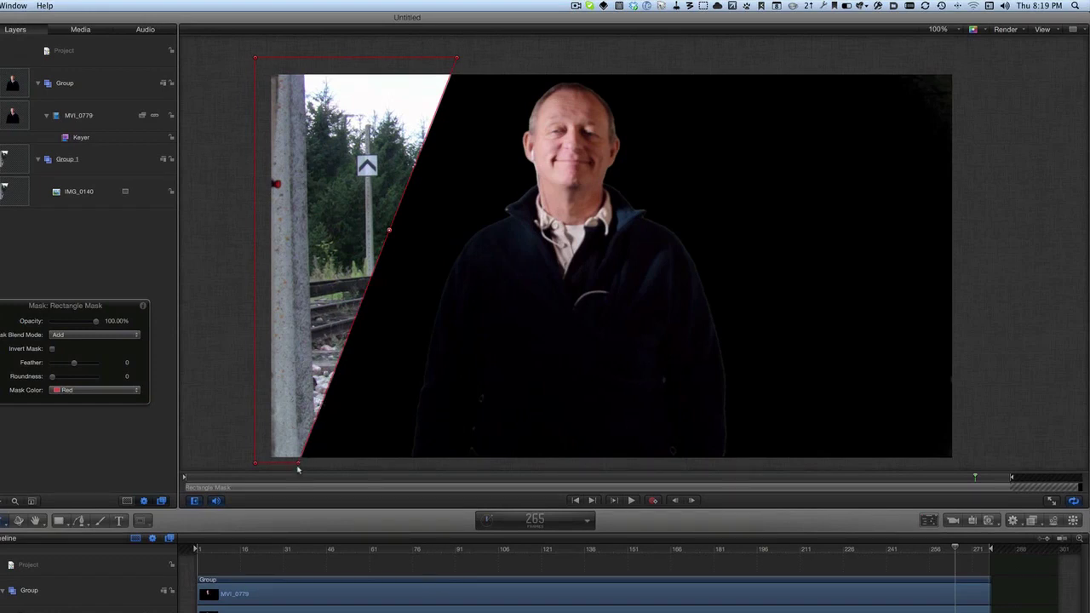
pyautogui.moveTo(302, 468); pyautogui.dragTo(273, 463)
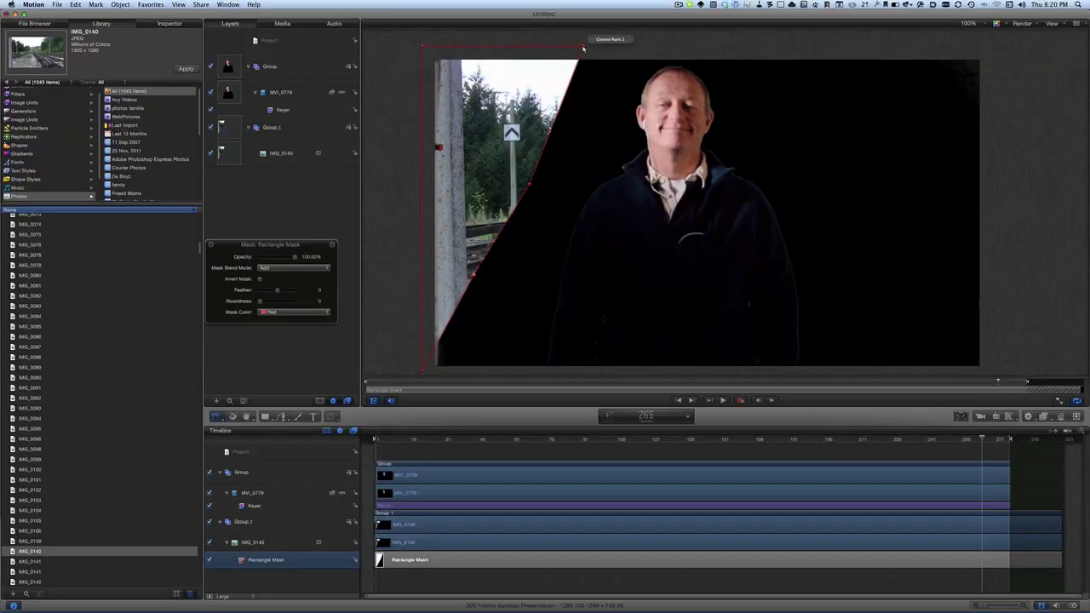
pyautogui.moveTo(584, 49); pyautogui.dragTo(626, 46)
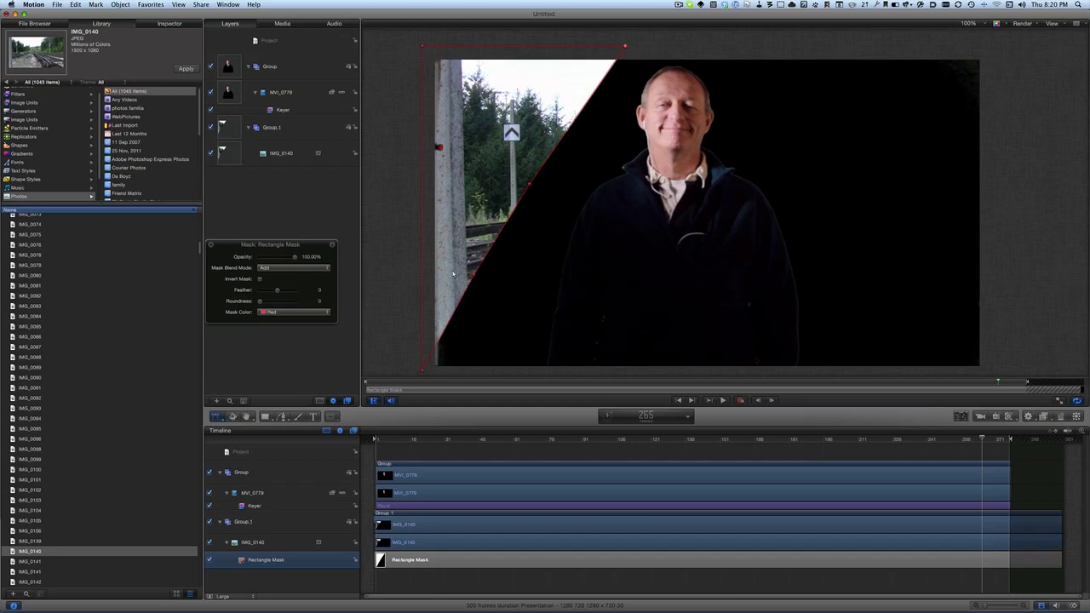
# Step: Switch the mask's blend mode to Subtract, then delete the Rectangle Mask from IMG_0140
pyautogui.click(308, 269)
pyautogui.click(303, 278)
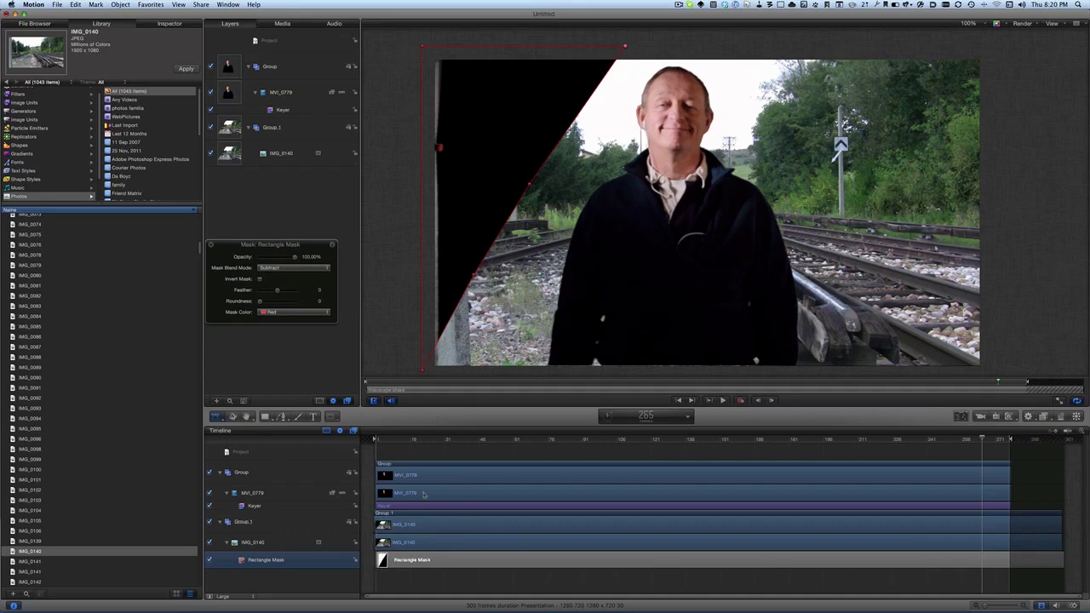
pyautogui.press('Delete')
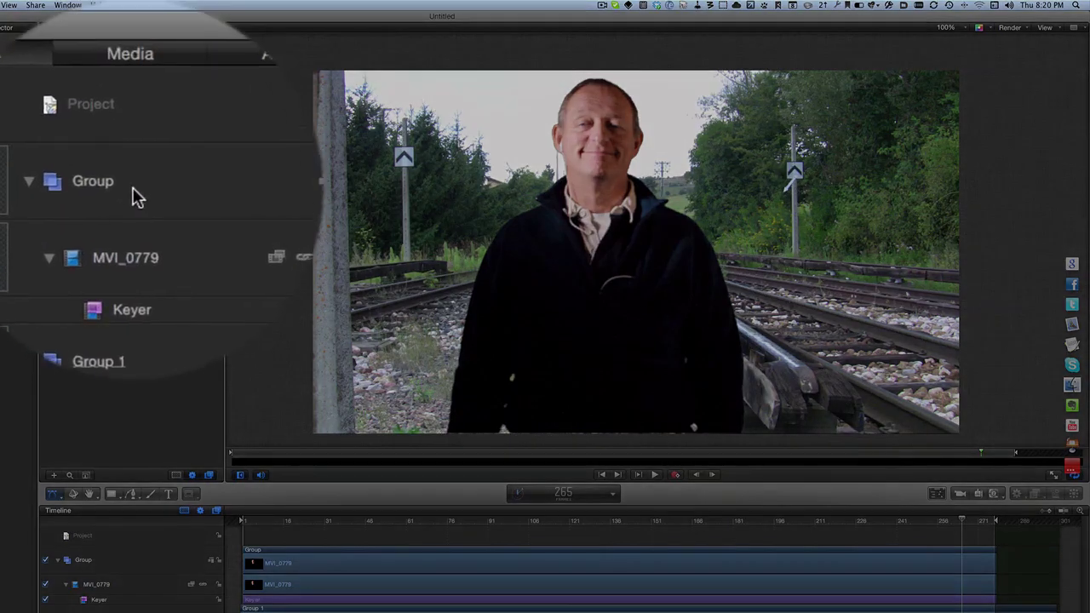
# Step: Paste the rectangle mask onto the presenter Group, moving it left and shortening it from top and bottom
pyautogui.click(134, 82)
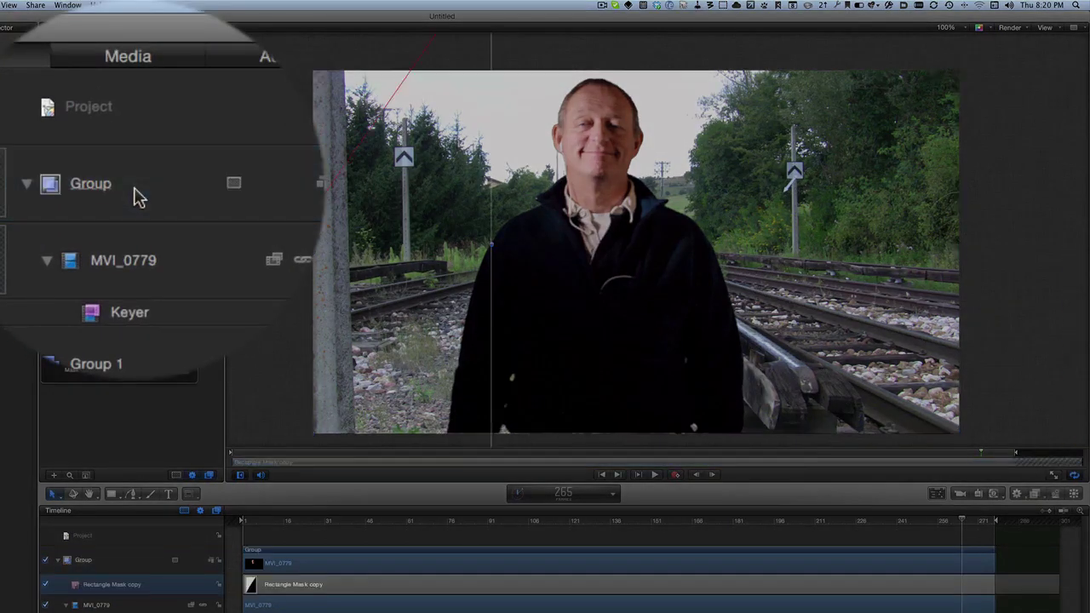
pyautogui.press('super+v')
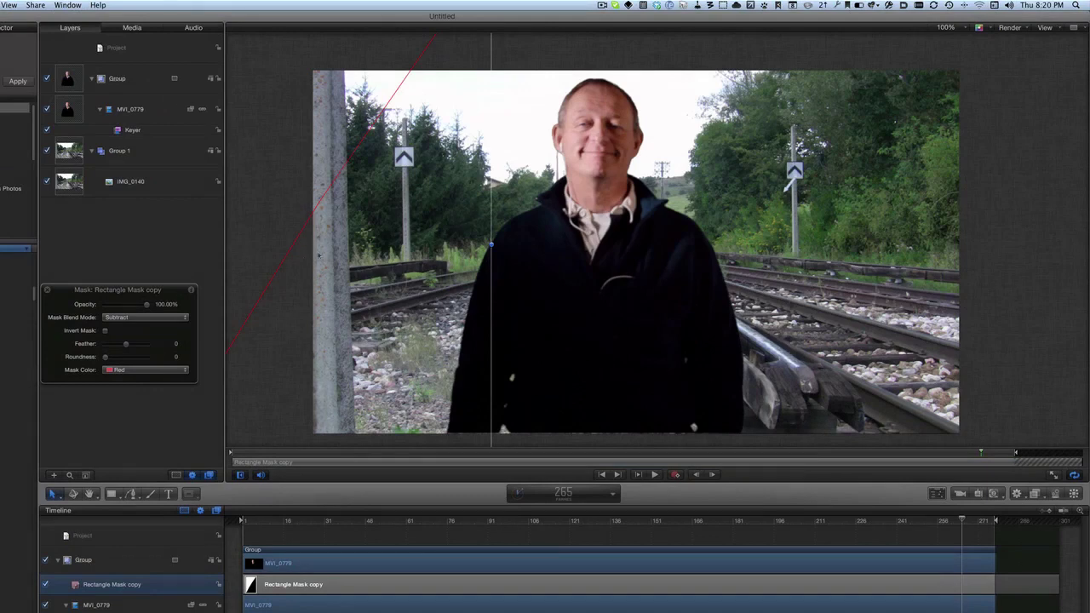
pyautogui.moveTo(491, 245); pyautogui.dragTo(258, 275)
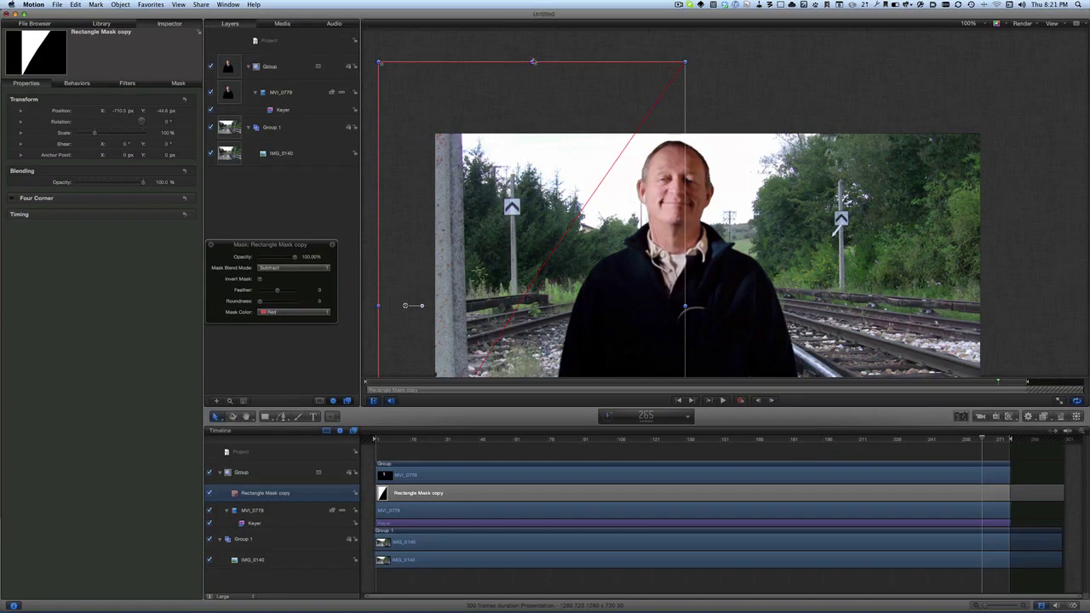
pyautogui.moveTo(532, 62); pyautogui.dragTo(522, 112)
pyautogui.scroll(-5, 515, 225)
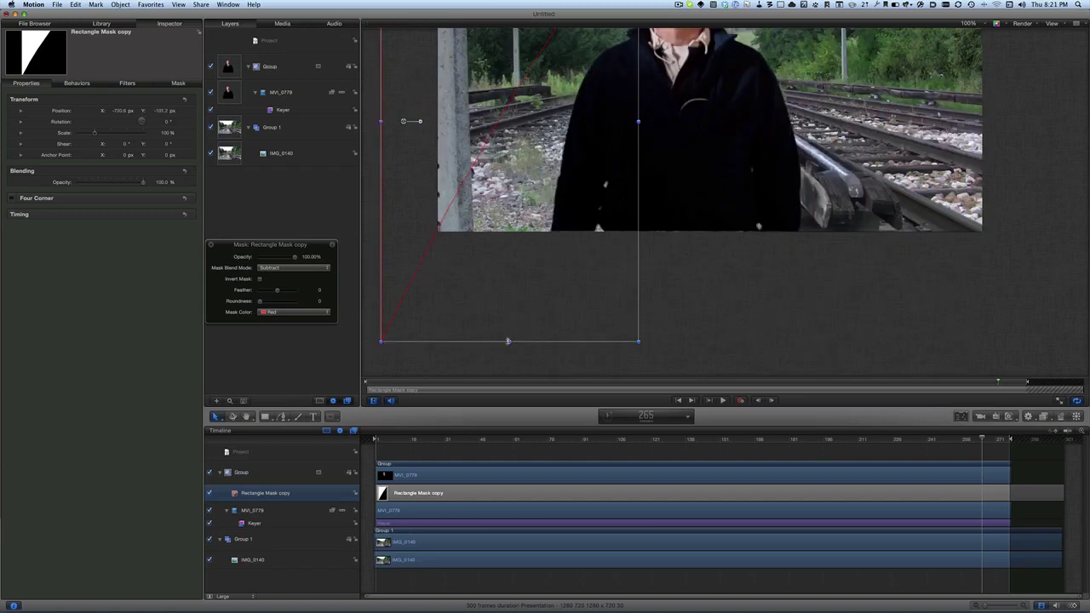
pyautogui.moveTo(507, 341); pyautogui.dragTo(512, 250)
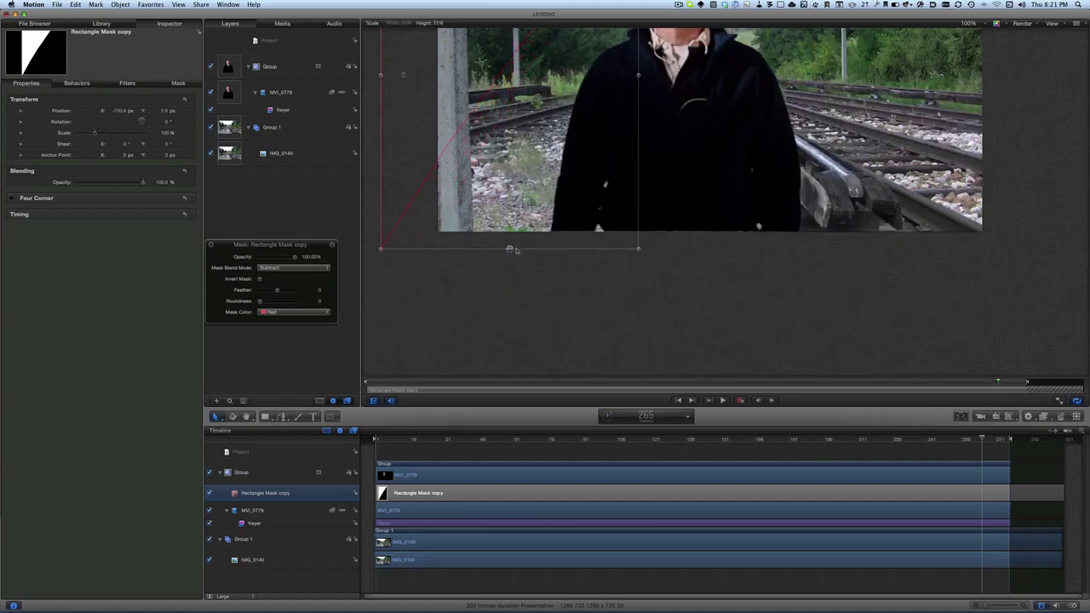
# Step: Duplicate the mask, reposition the copy, and drag its lower corner point below the frame along the left pole
pyautogui.press('super+d')
pyautogui.moveTo(434, 364); pyautogui.dragTo(434, 294)
pyautogui.moveTo(384, 238); pyautogui.dragTo(486, 239)
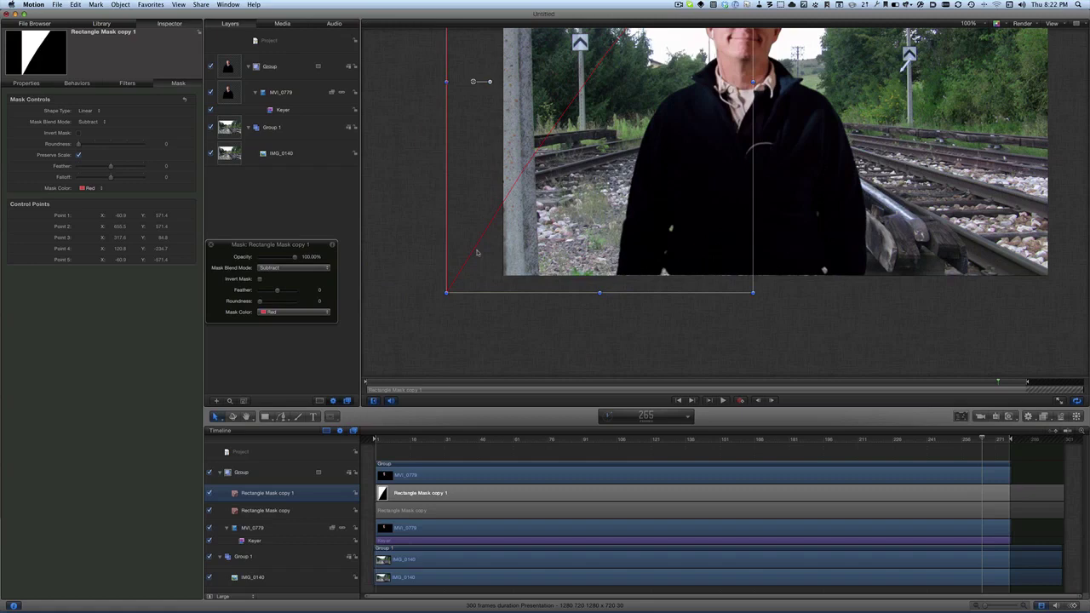
pyautogui.press('Tab')
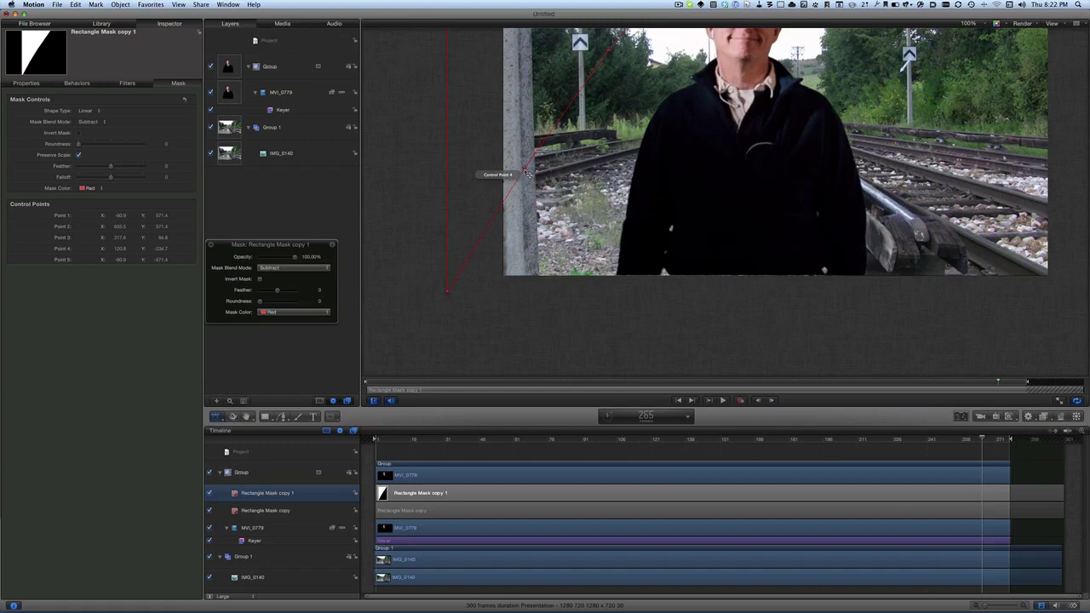
pyautogui.moveTo(528, 173); pyautogui.dragTo(518, 276)
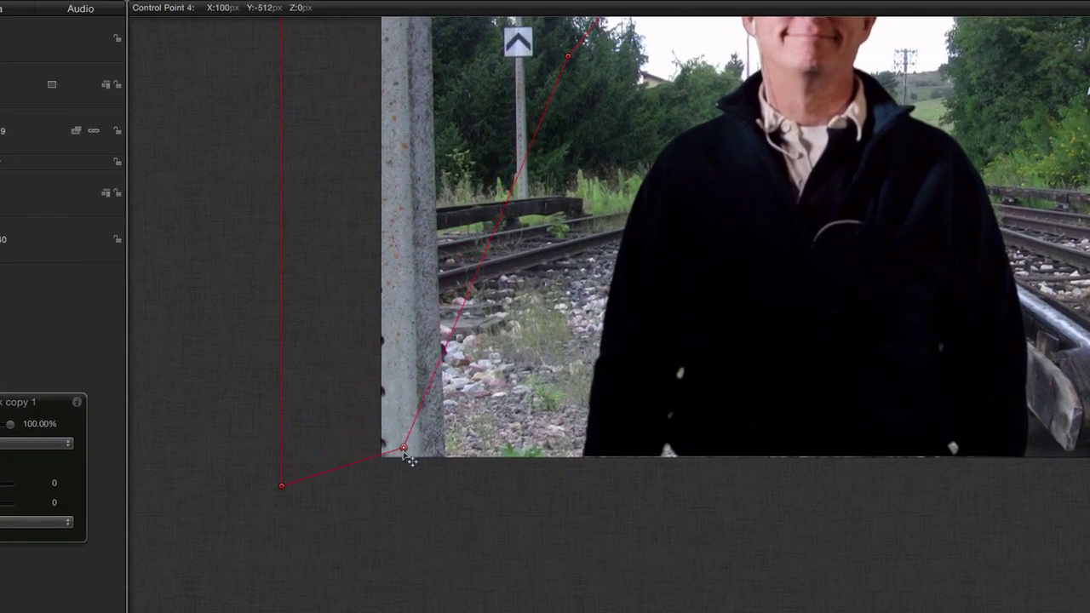
pyautogui.moveTo(403, 451); pyautogui.dragTo(403, 471)
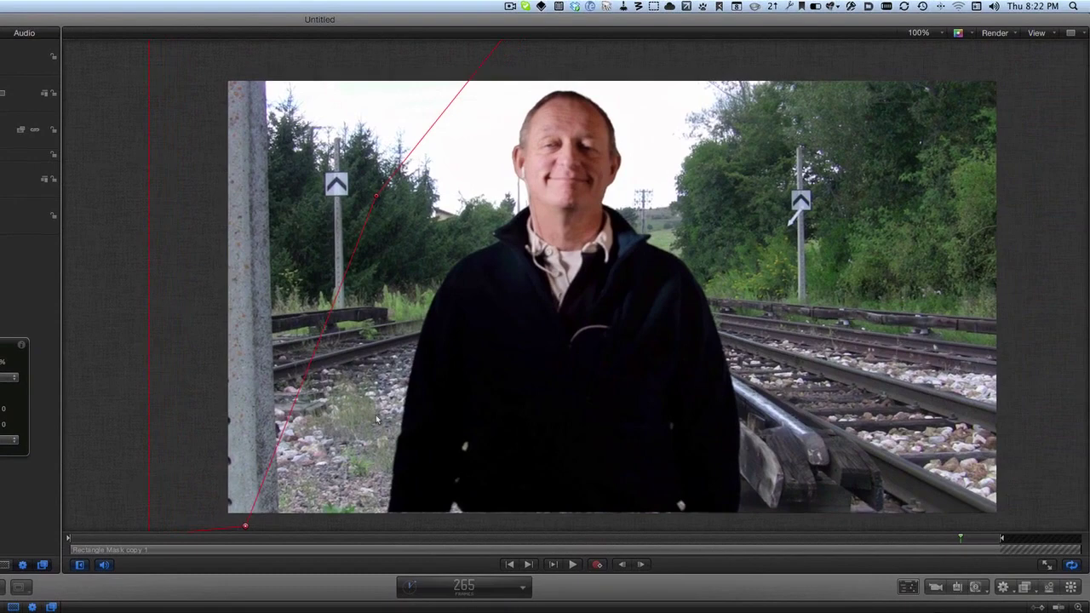
pyautogui.hscroll(3, 377, 418)
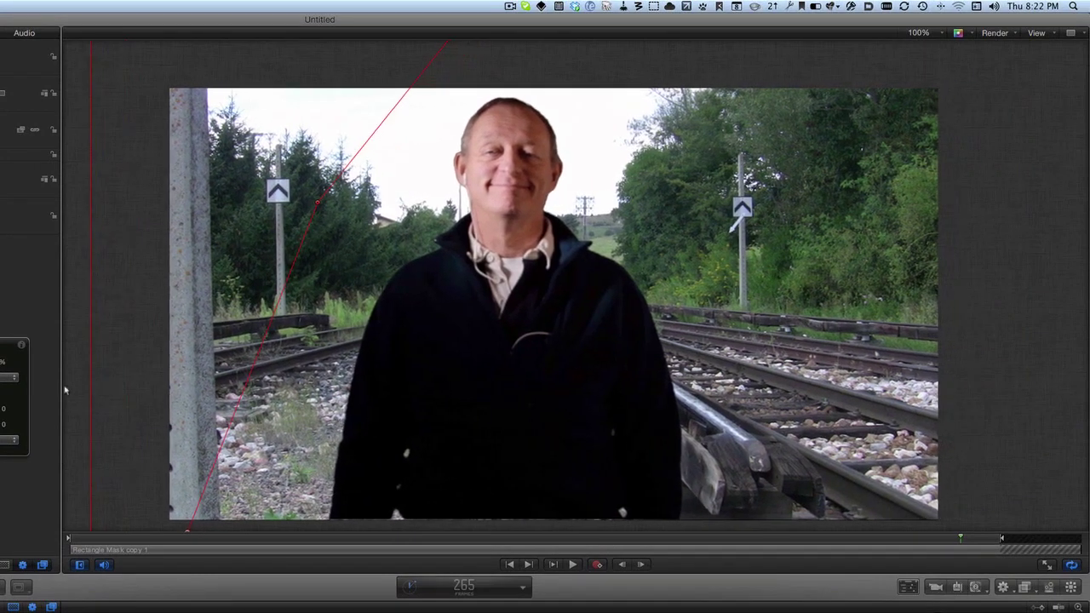
# Step: Draw a Rectangle Mask over the presenter Group's right-edge strip and set it to Subtract
pyautogui.click(25, 93)
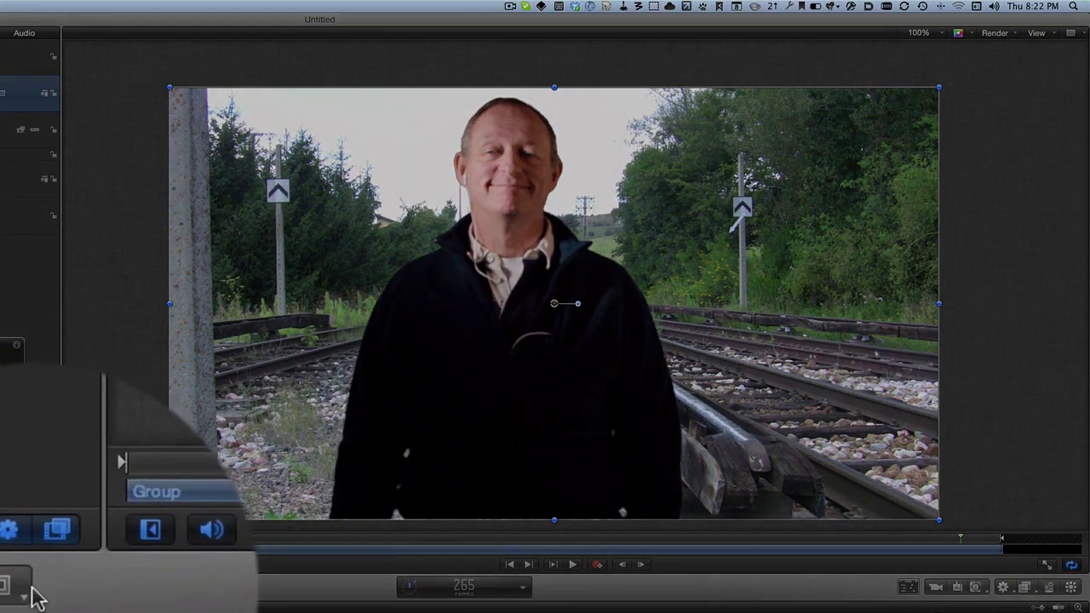
pyautogui.click(20, 587)
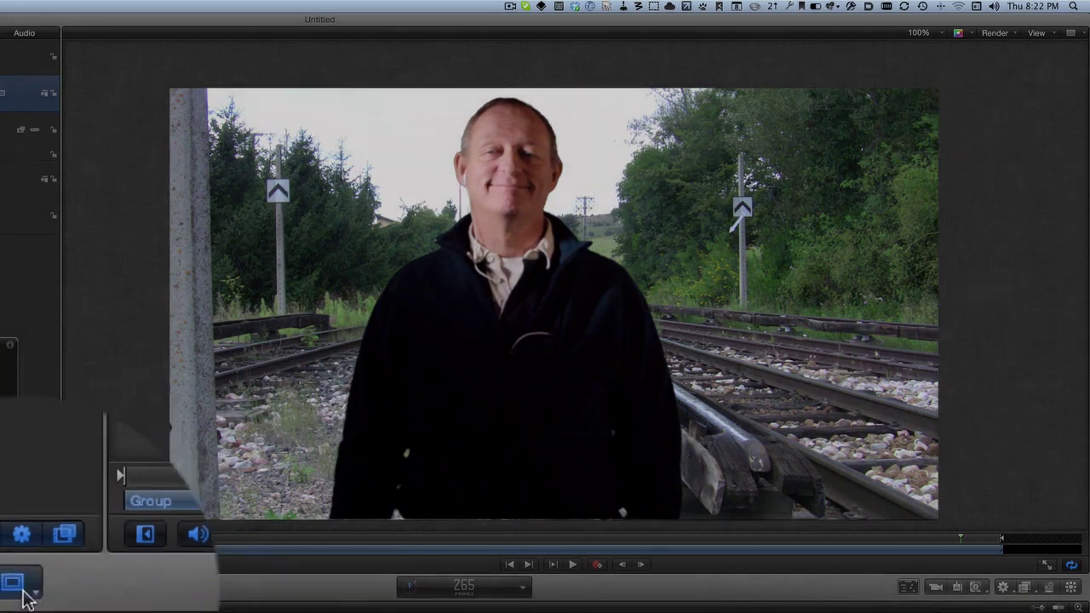
pyautogui.moveTo(959, 69); pyautogui.dragTo(788, 528)
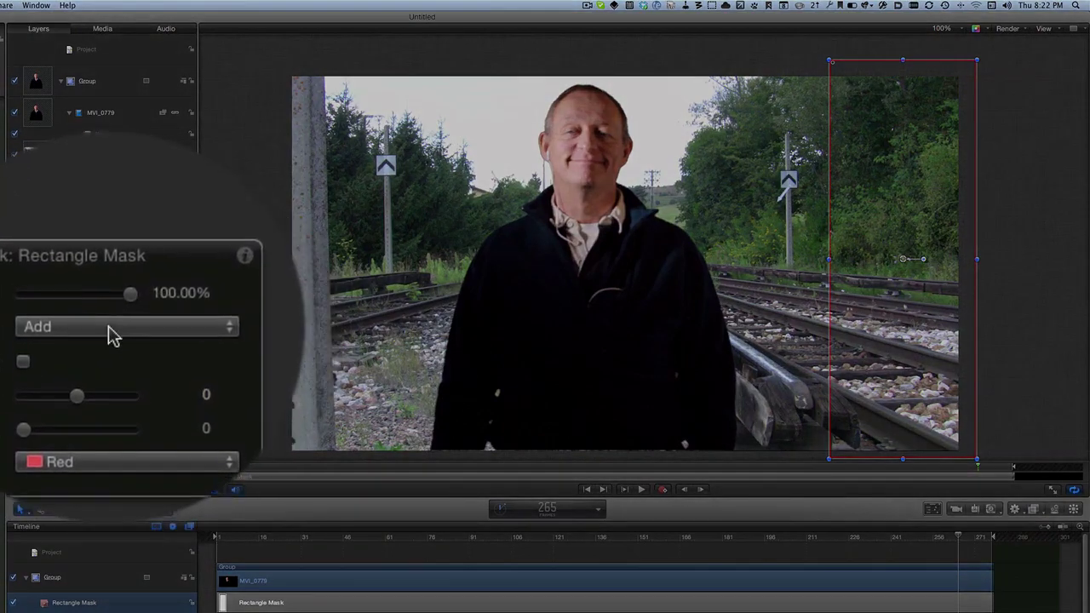
pyautogui.click(114, 332)
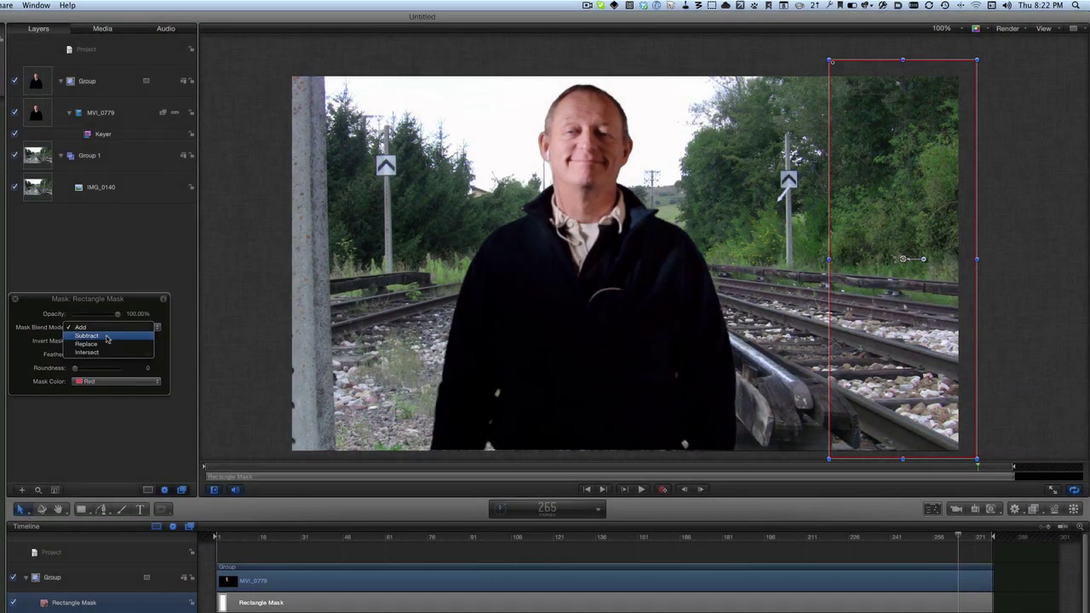
pyautogui.click(107, 337)
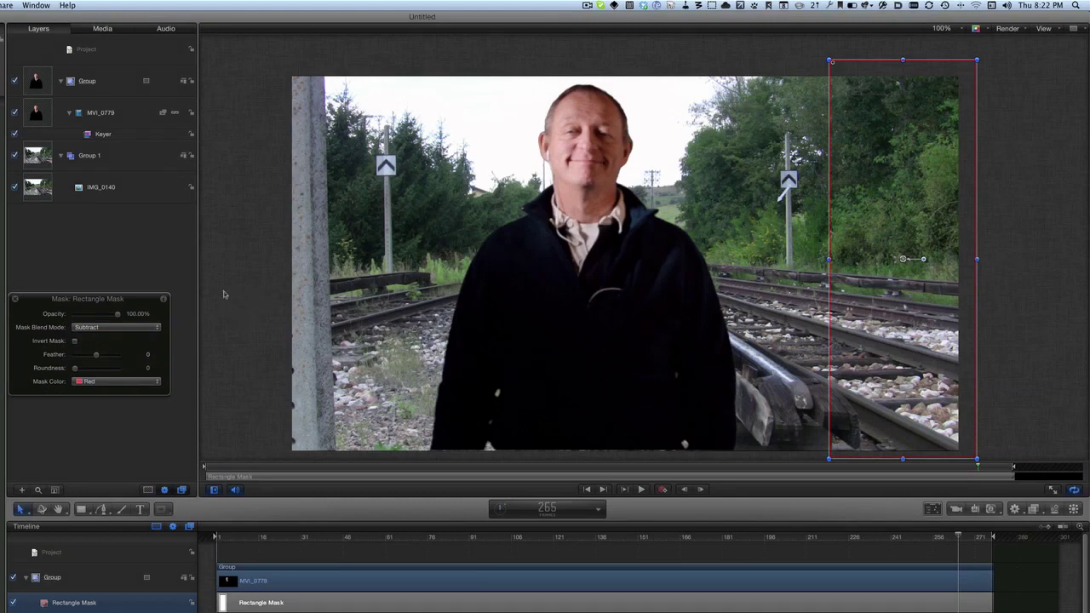
# Step: Play the masked composite from near the start of the timeline, then stop playback
pyautogui.click(228, 536)
pyautogui.press('space')
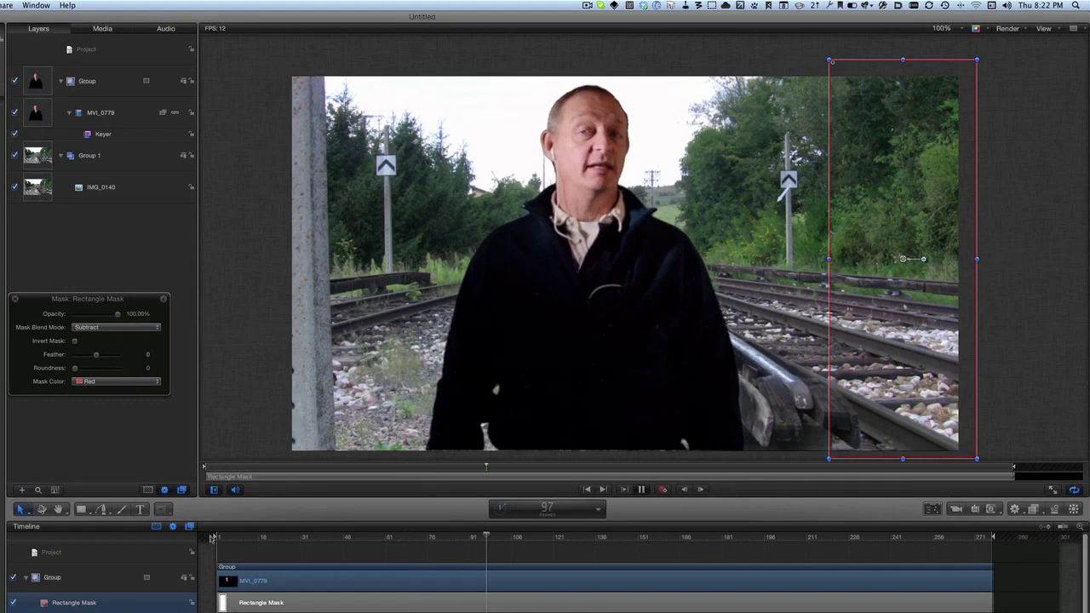
pyautogui.press('space')
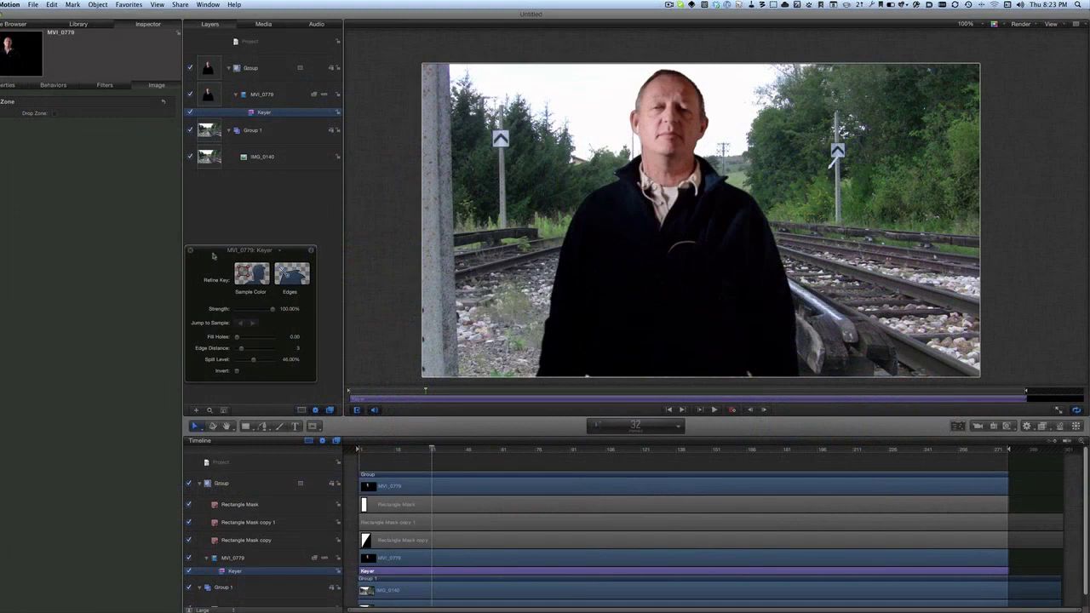
# Step: Tune the Keyer's Strength, Edge Distance and Spill Level, ending at Edge Distance 5 and Spill 44.01%
pyautogui.moveTo(214, 255); pyautogui.dragTo(226, 231)
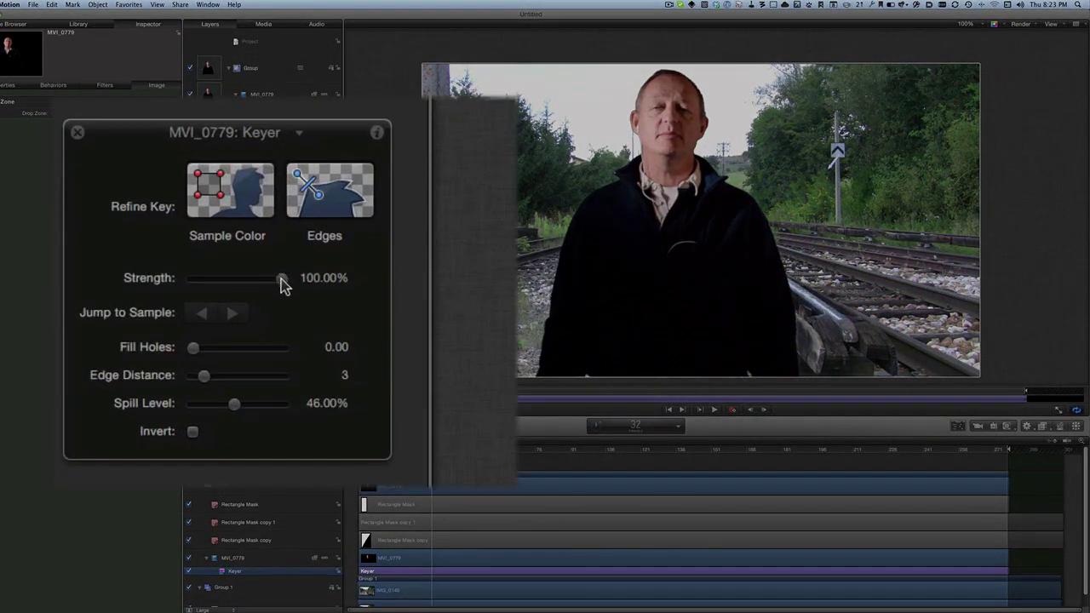
pyautogui.moveTo(284, 286); pyautogui.dragTo(307, 291)
pyautogui.moveTo(253, 385); pyautogui.dragTo(223, 391)
pyautogui.moveTo(237, 412)
pyautogui.mouseDown()
pyautogui.moveTo(278, 414)
pyautogui.moveTo(164, 425)
pyautogui.moveTo(306, 402)
pyautogui.moveTo(236, 409)
pyautogui.moveTo(216, 423)
pyautogui.moveTo(233, 419)
pyautogui.mouseUp()
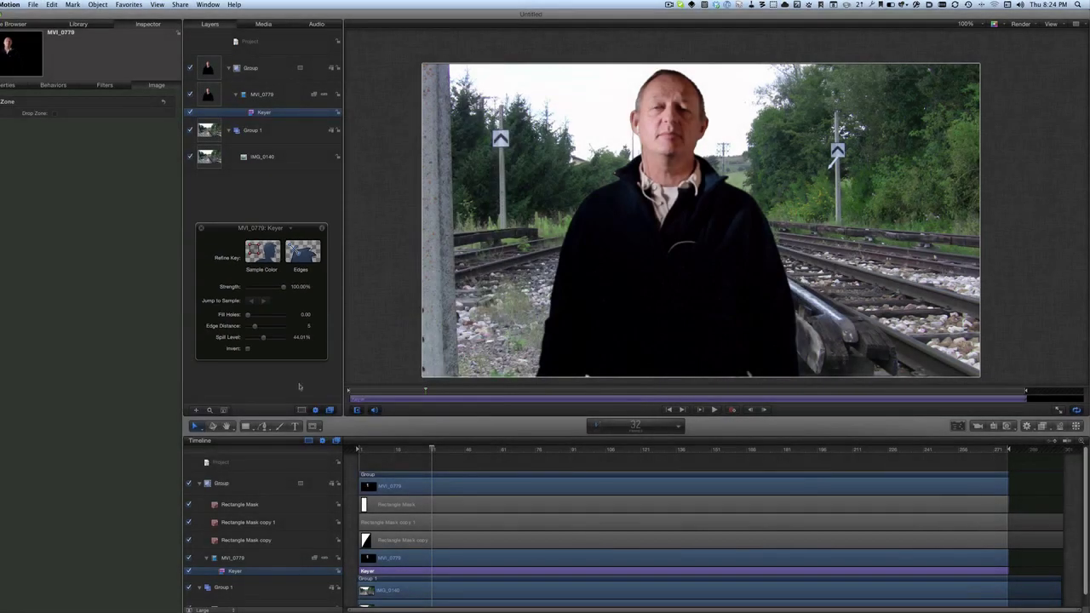